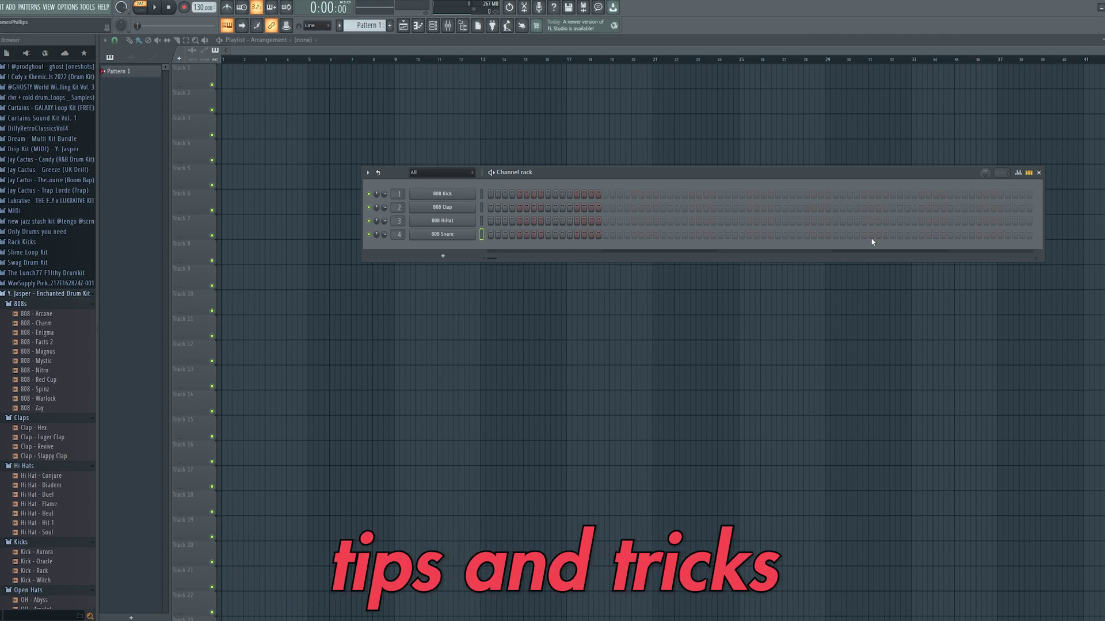
Close the Channel Rack and lower the project tempo from 130 to 87 BPM
key("F6")
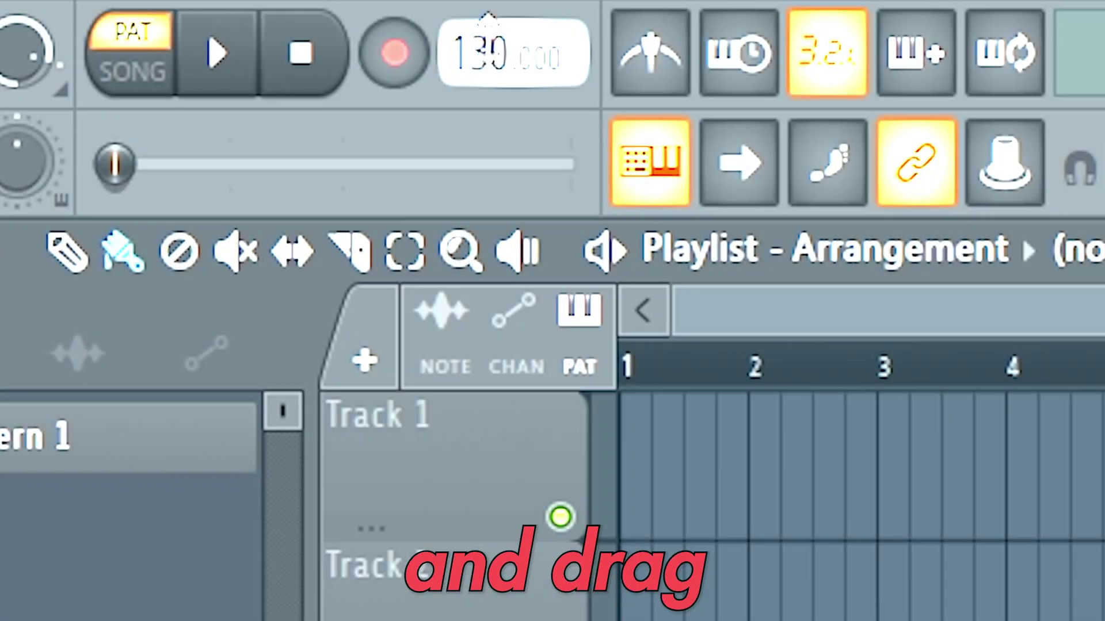
left_click_drag(488, 22, 488, 71)
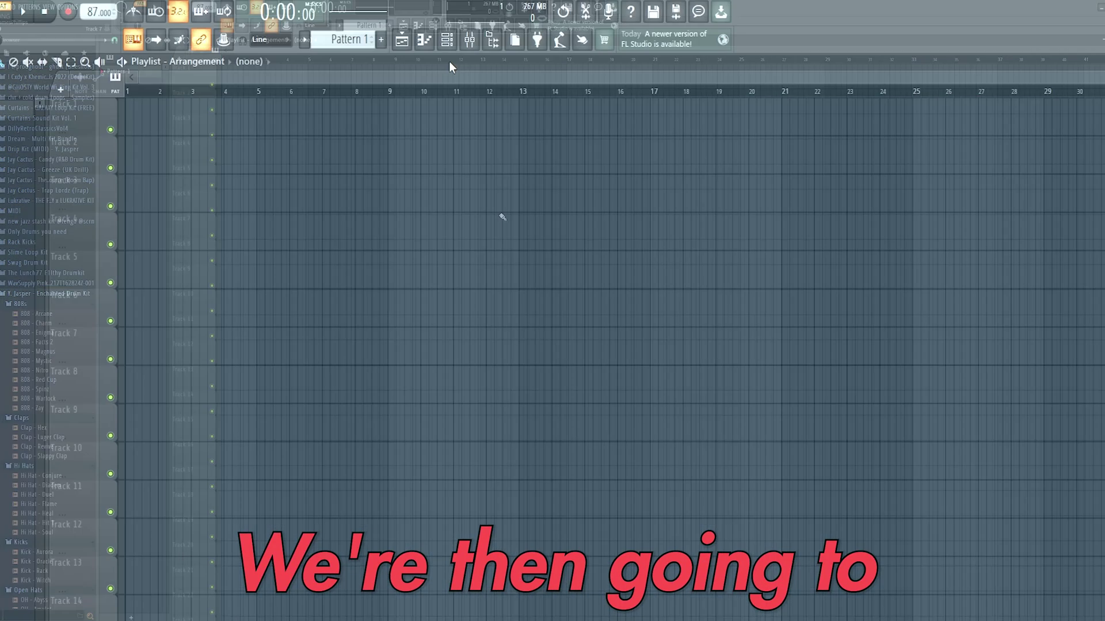
Add an Analog Lab V channel loaded with the Silver Dawn preset to the Channel Rack
left_click(433, 25)
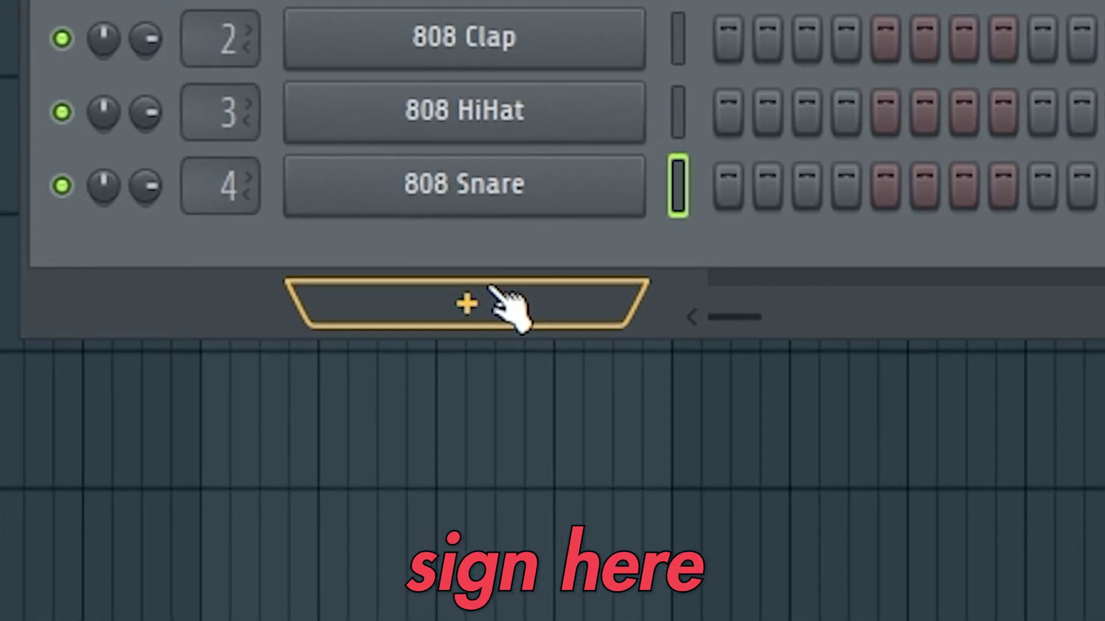
left_click(492, 288)
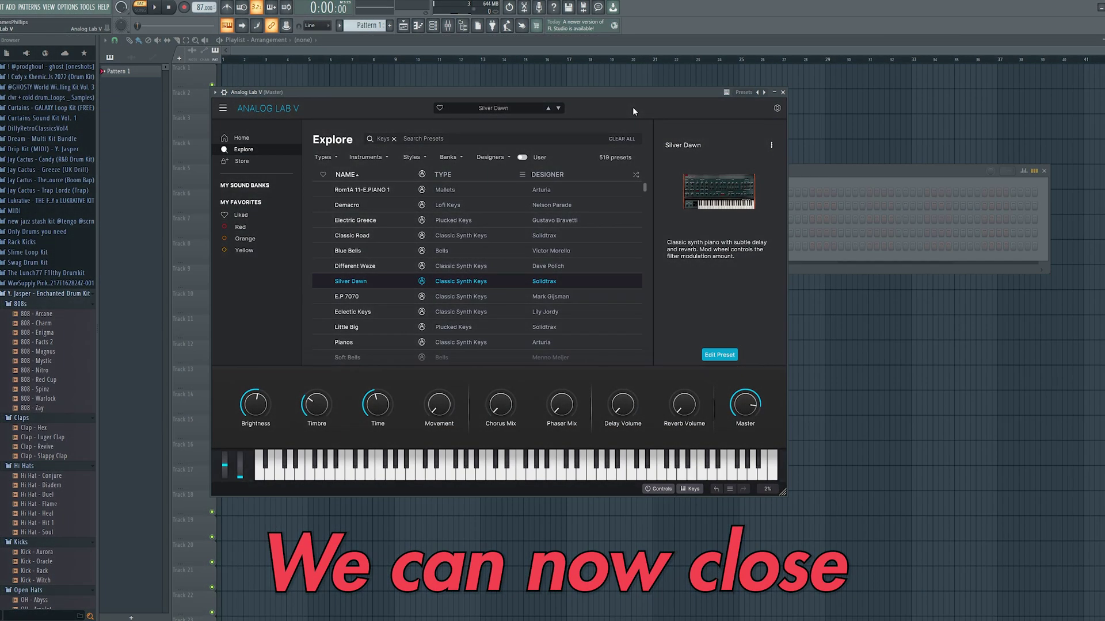
left_click(782, 92)
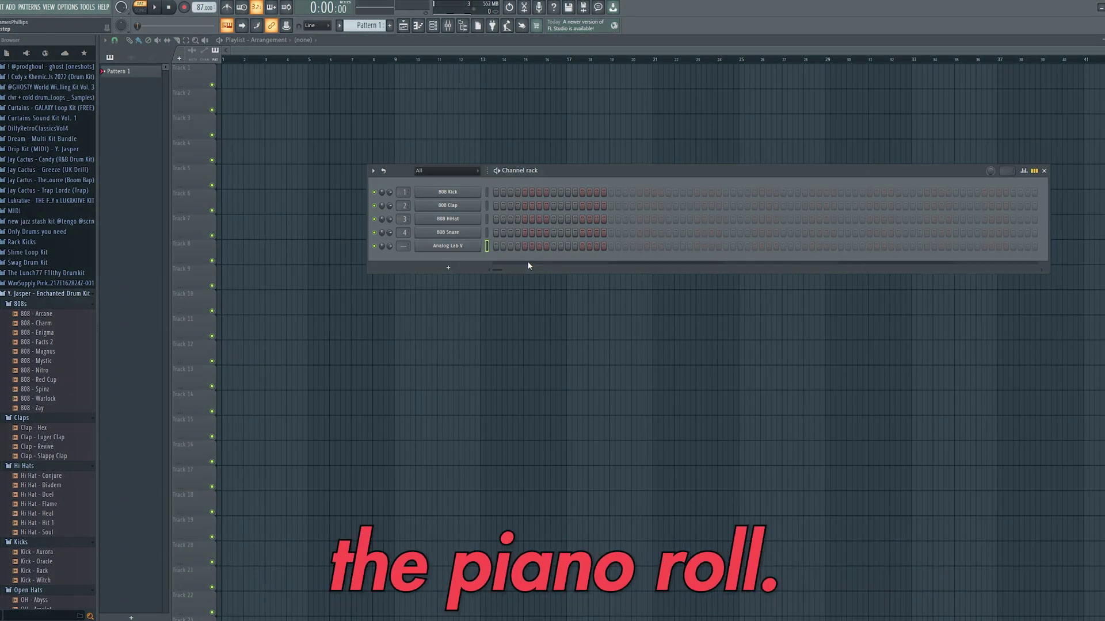
Open the Analog Lab V piano roll and set its scale highlighting to G# Minor Natural
right_click(478, 246)
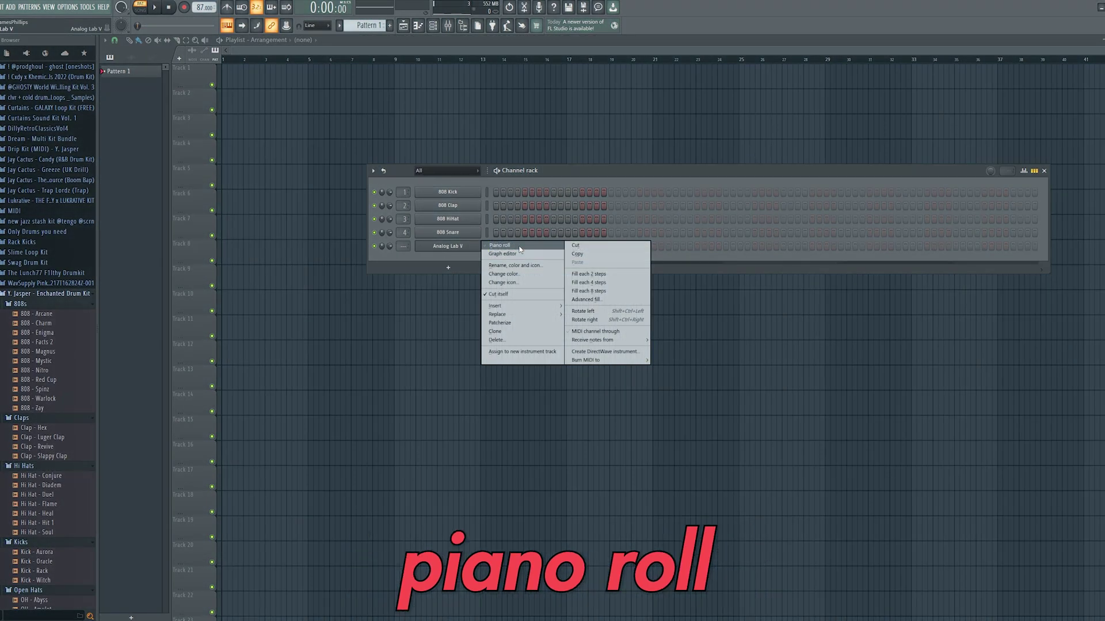
left_click(519, 248)
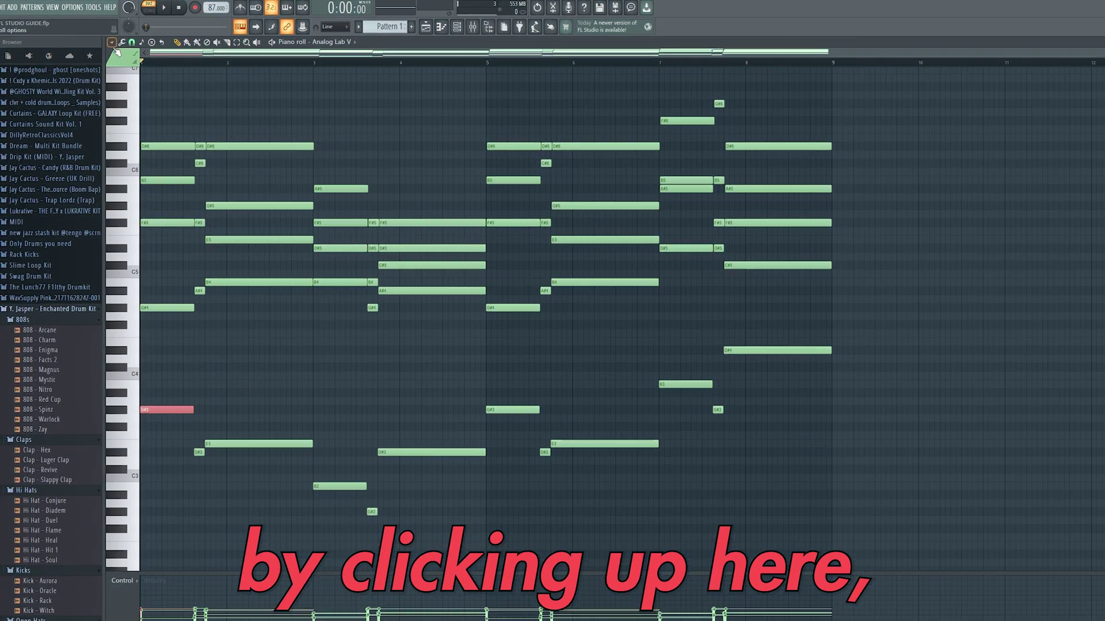
left_click(105, 39)
mouse_move(138, 87)
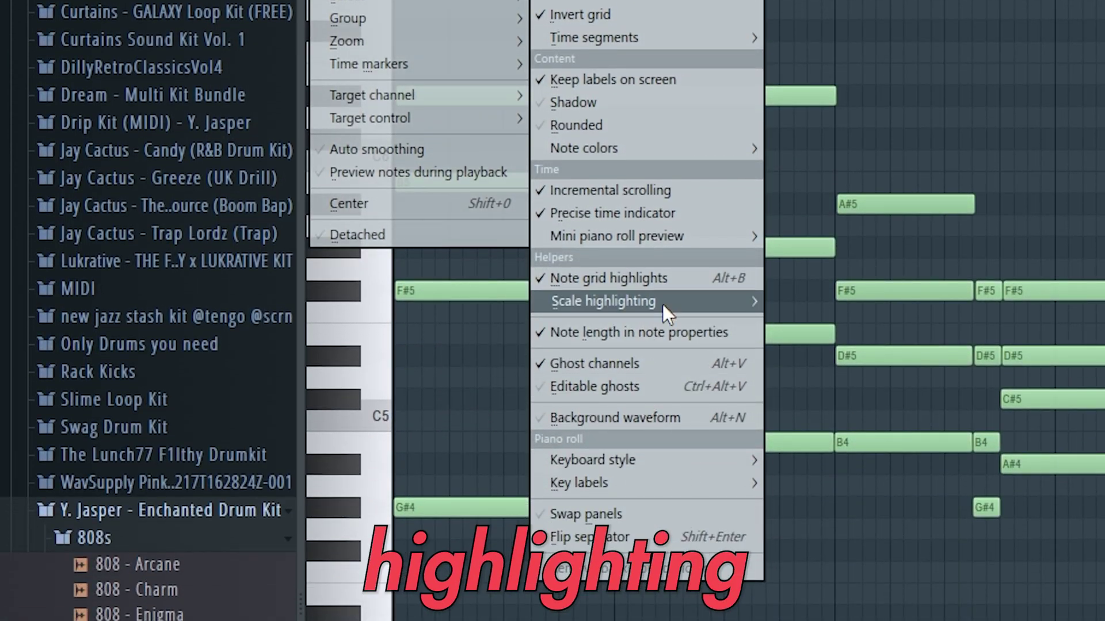
mouse_move(662, 431)
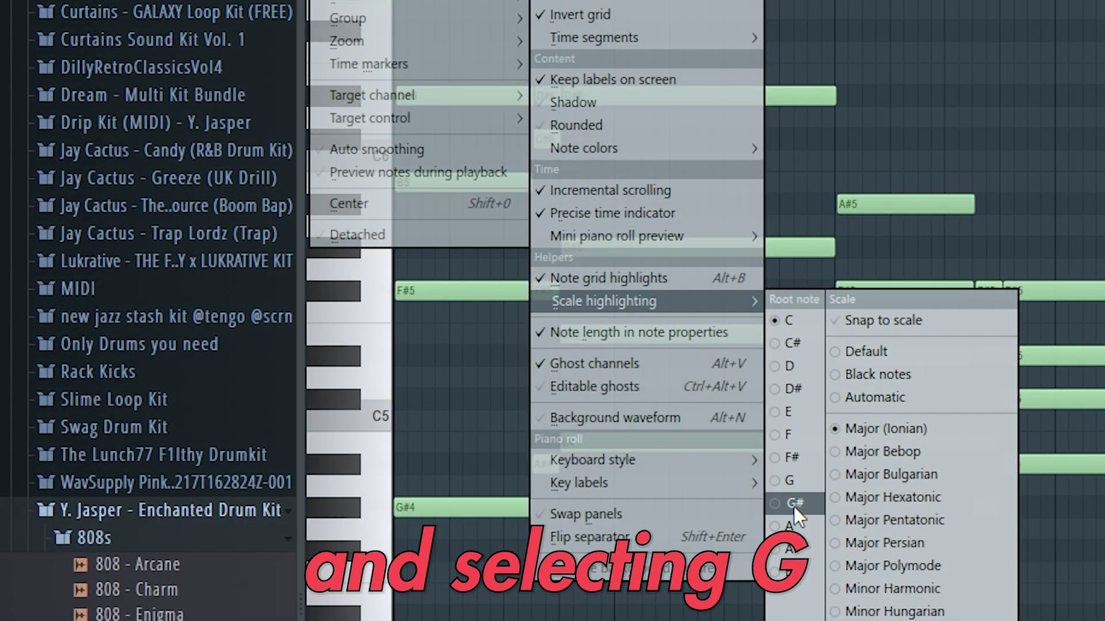
left_click(793, 504)
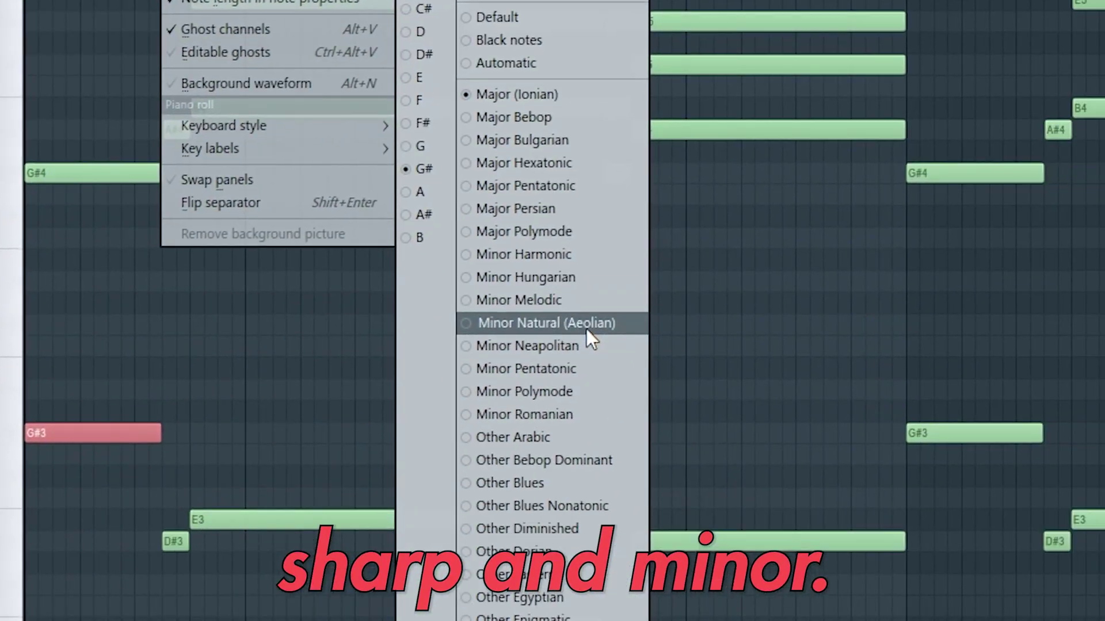
left_click(586, 325)
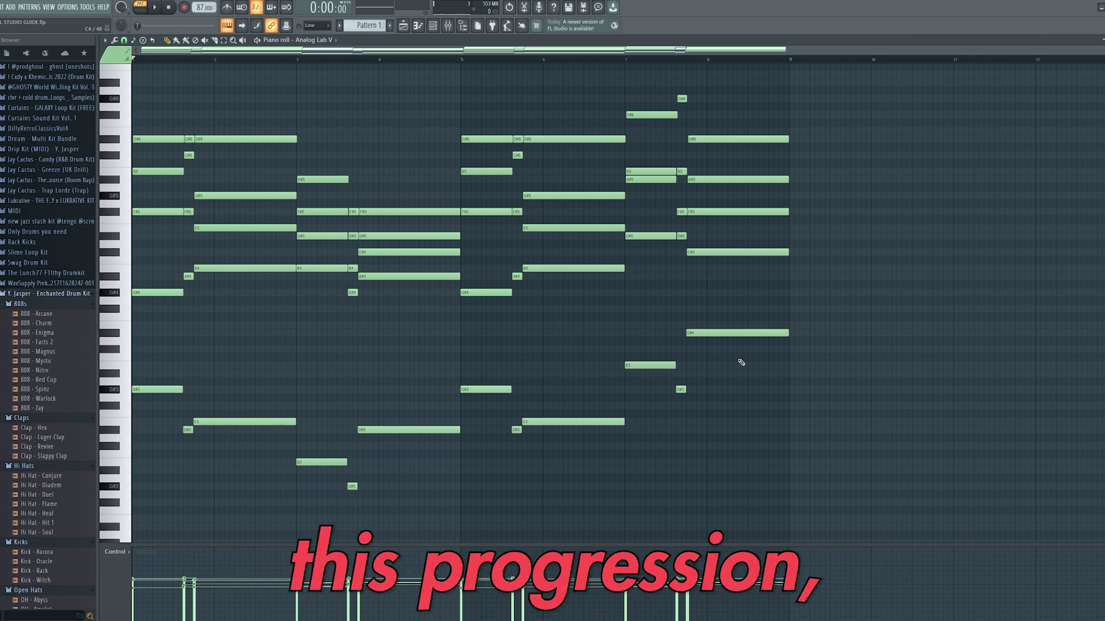
Play the chord progression, stop it, then replay it from bar 5
left_click(155, 7)
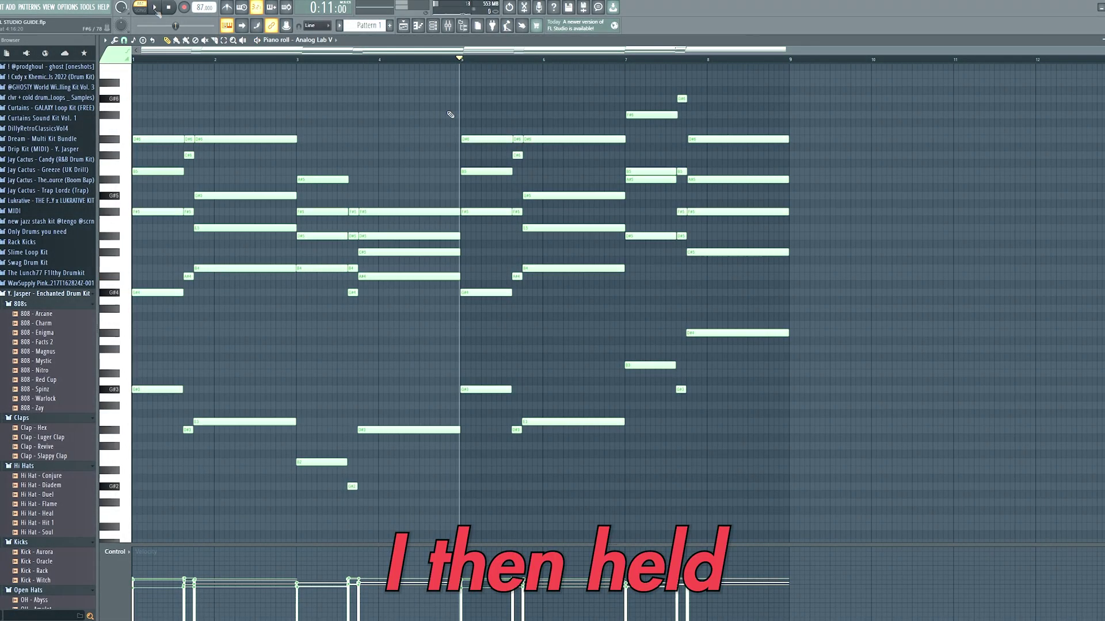
key("space")
left_click_drag(446, 112, 123, 494)
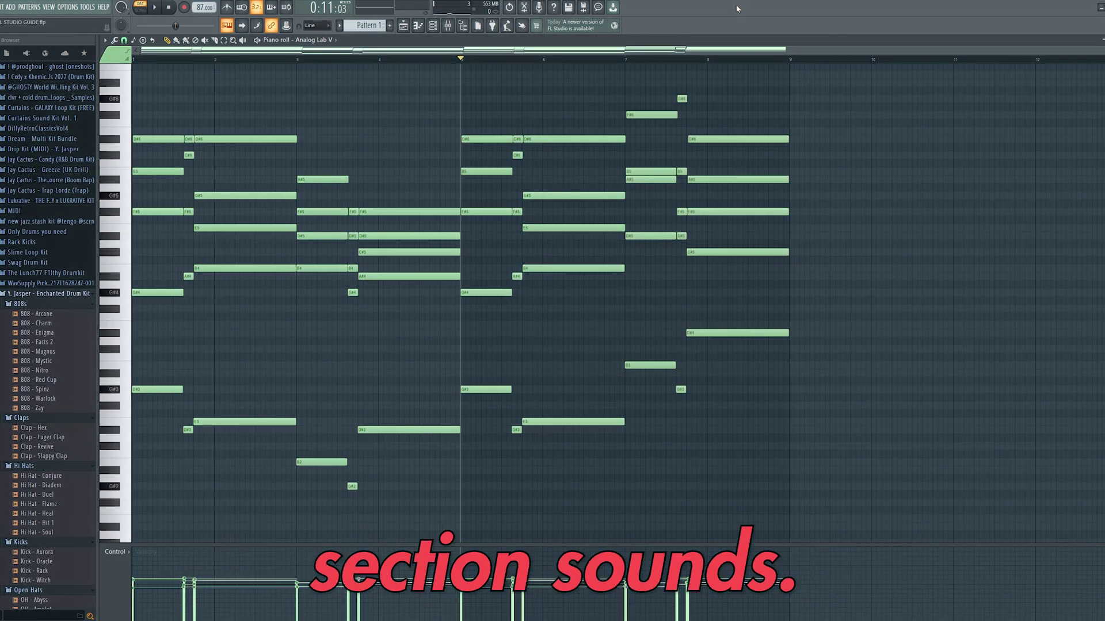
key("space")
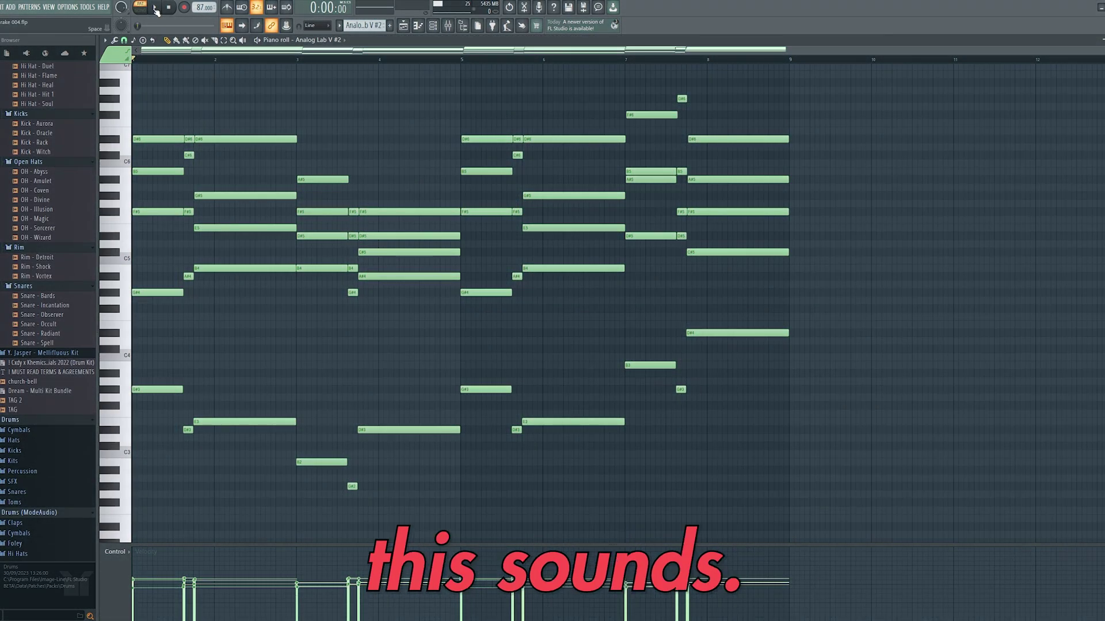
Audition both Analog Lab V chord tracks in the playlist, then reopen the Channel Rack
left_click(156, 8)
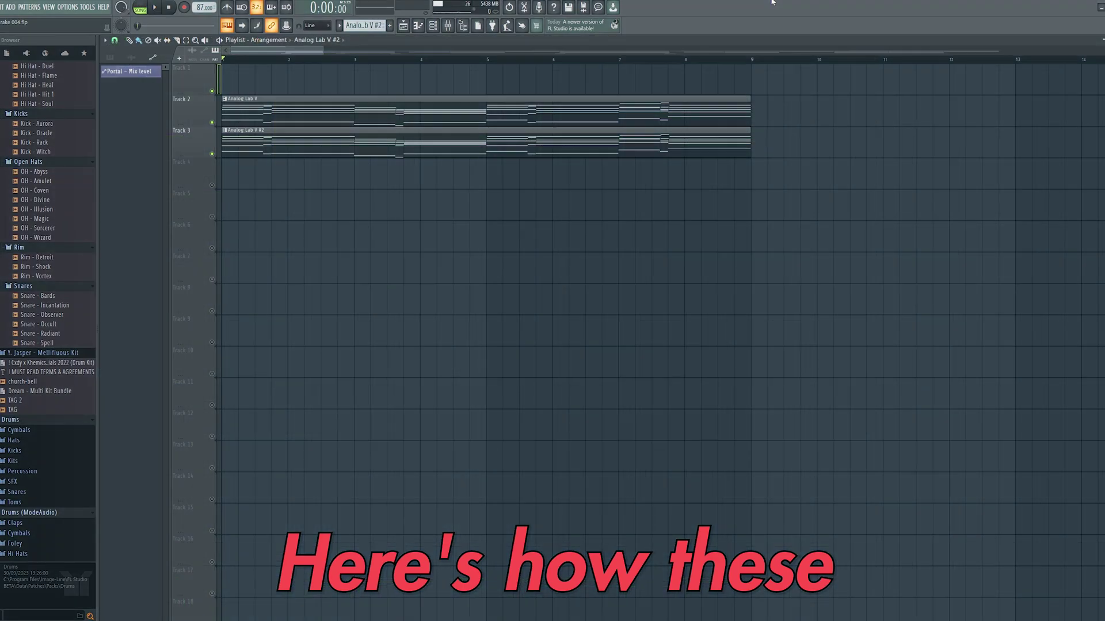
key("space")
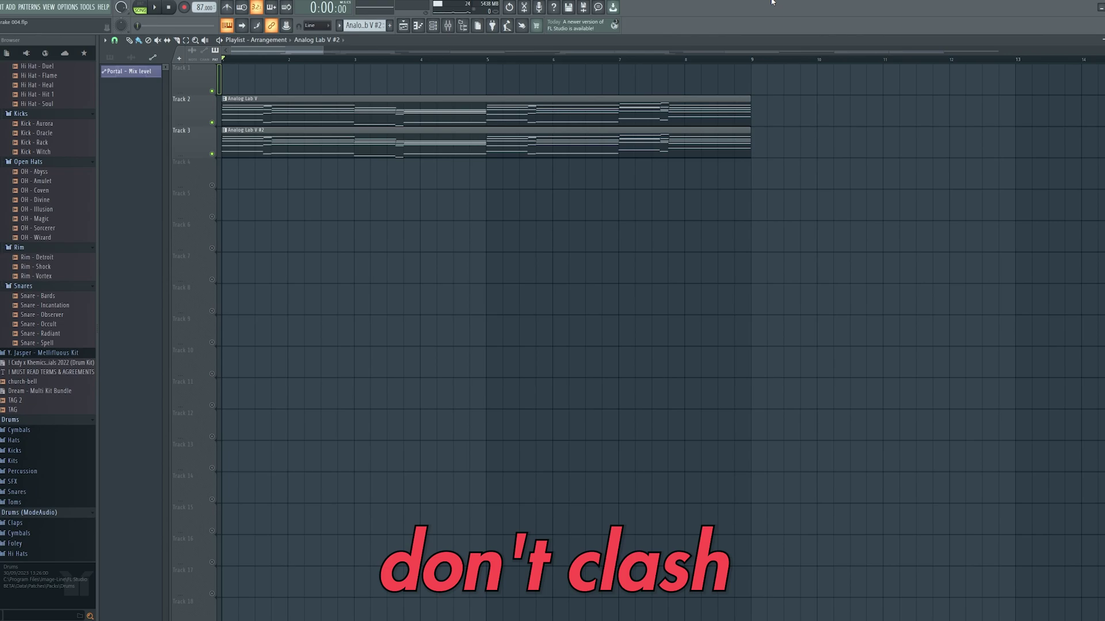
key("F6")
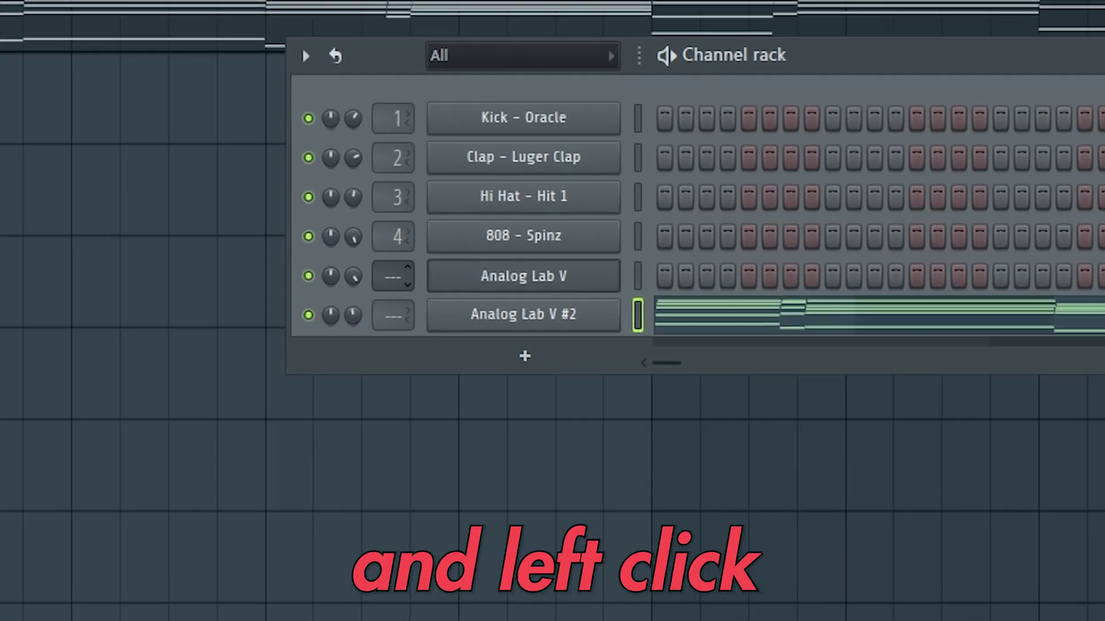
Route the chords to inserts 3 and 6; load the 20Hz + 18kHz cut EQ on Insert 6, low cut raised
left_click_drag(397, 235, 398, 230)
left_click_drag(417, 355, 417, 357)
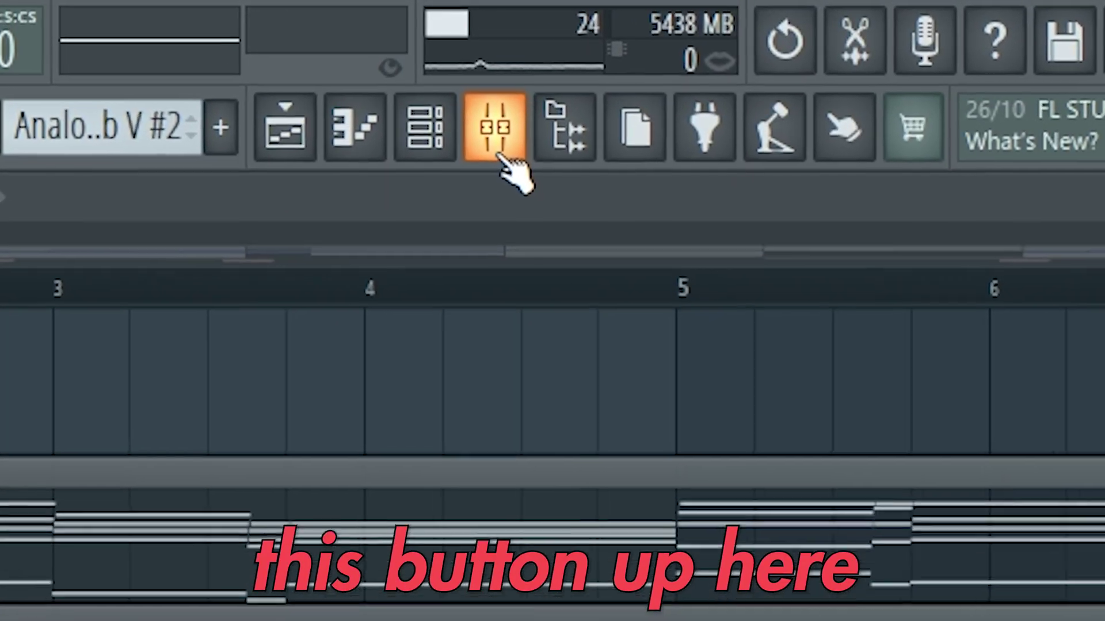
left_click(447, 58)
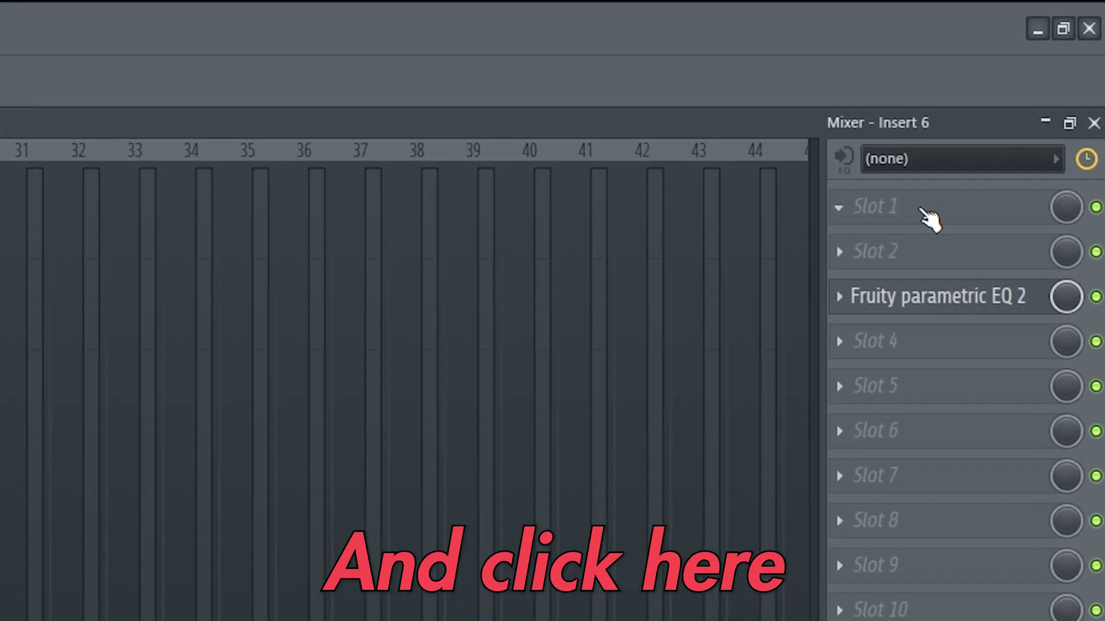
left_click(1041, 70)
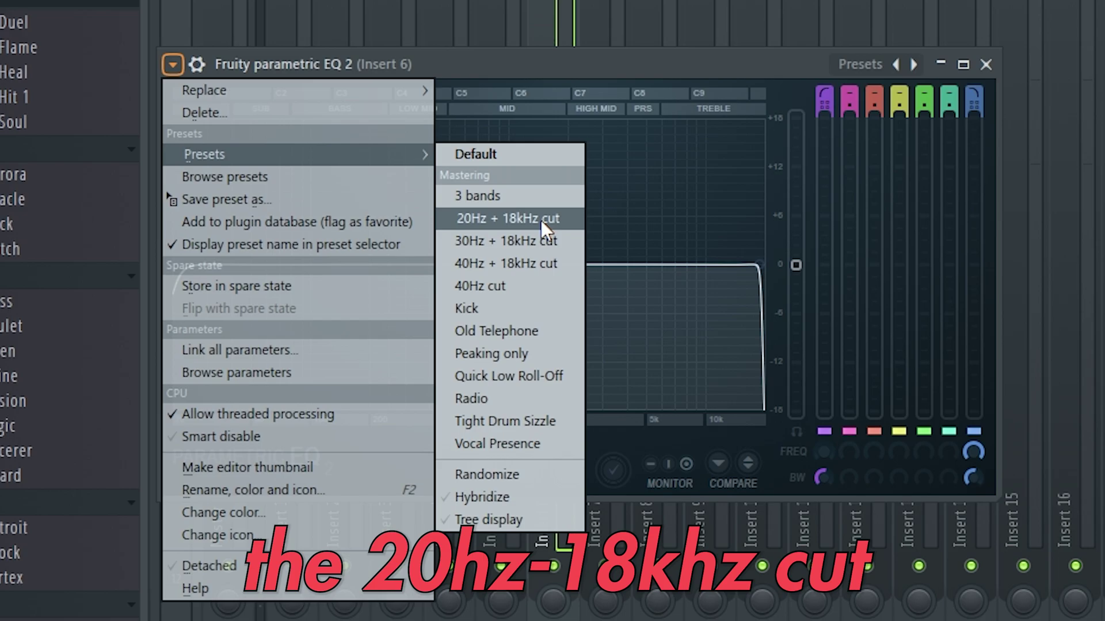
left_click(541, 220)
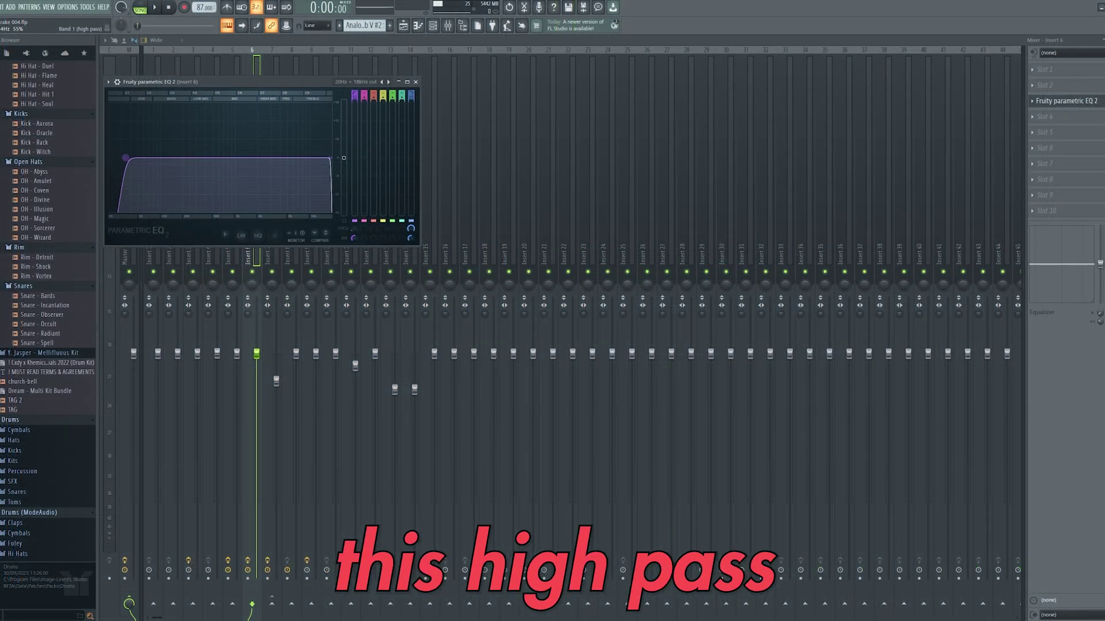
left_click_drag(125, 157, 143, 158)
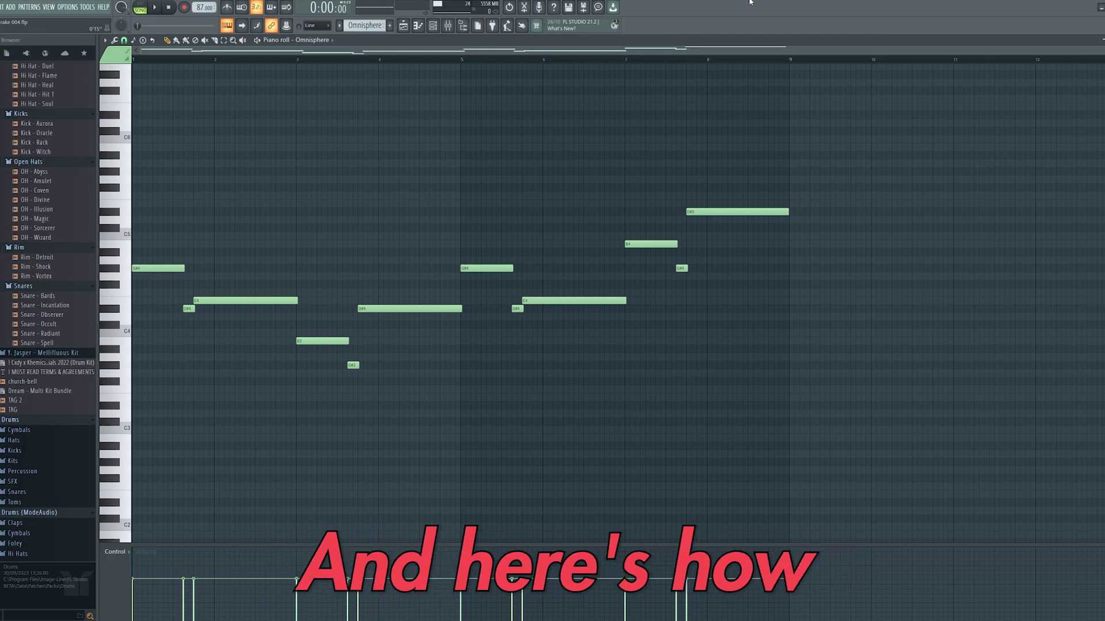
Preview the Omnisphere melody pattern and play the arrangement from the start
left_click(156, 8)
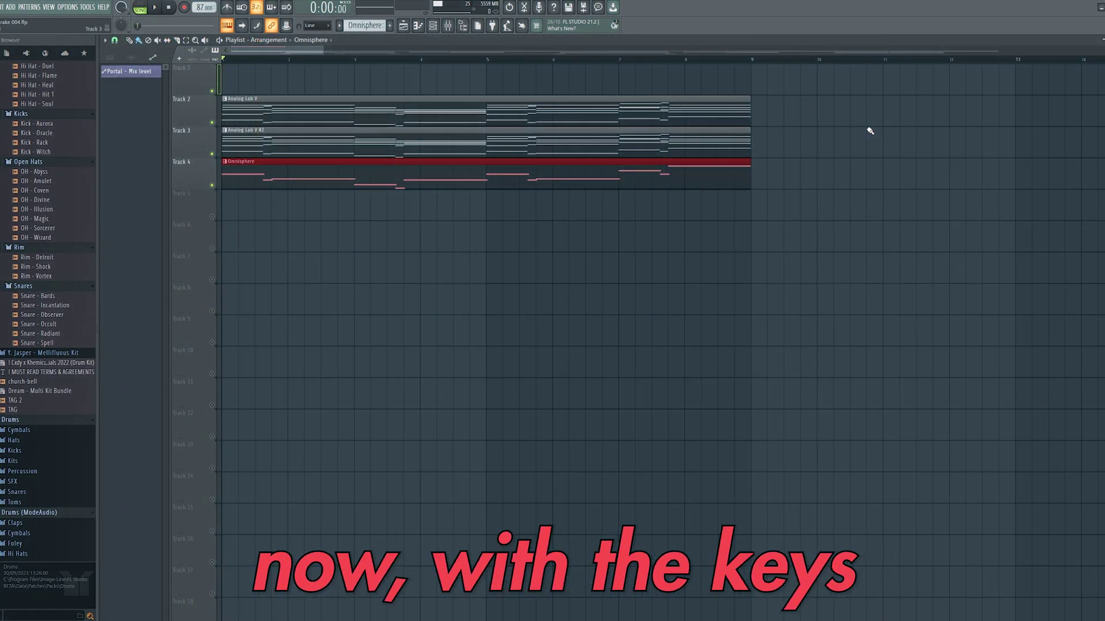
key("space")
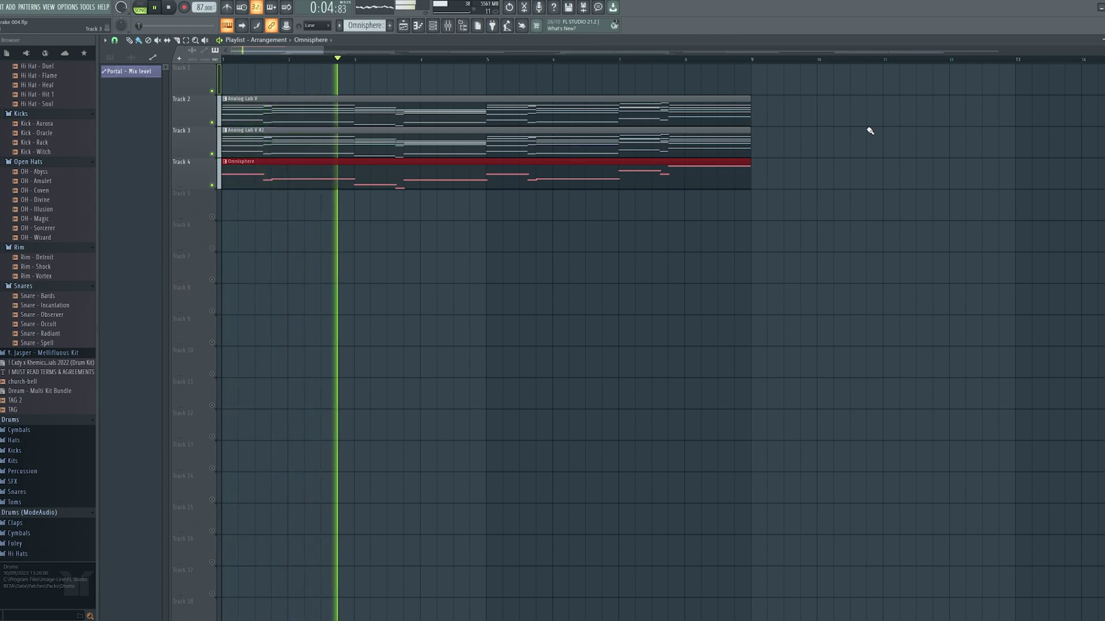
key("space")
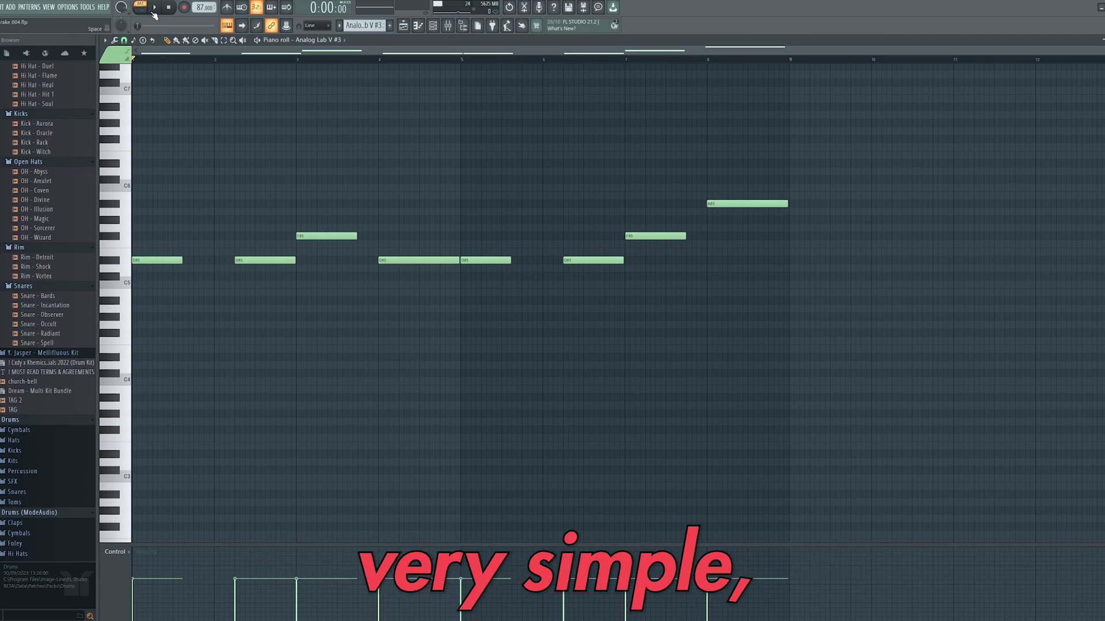
Preview the Analog Lab V #3 and Arcade patterns, then play the arrangement with the new layers
left_click(153, 8)
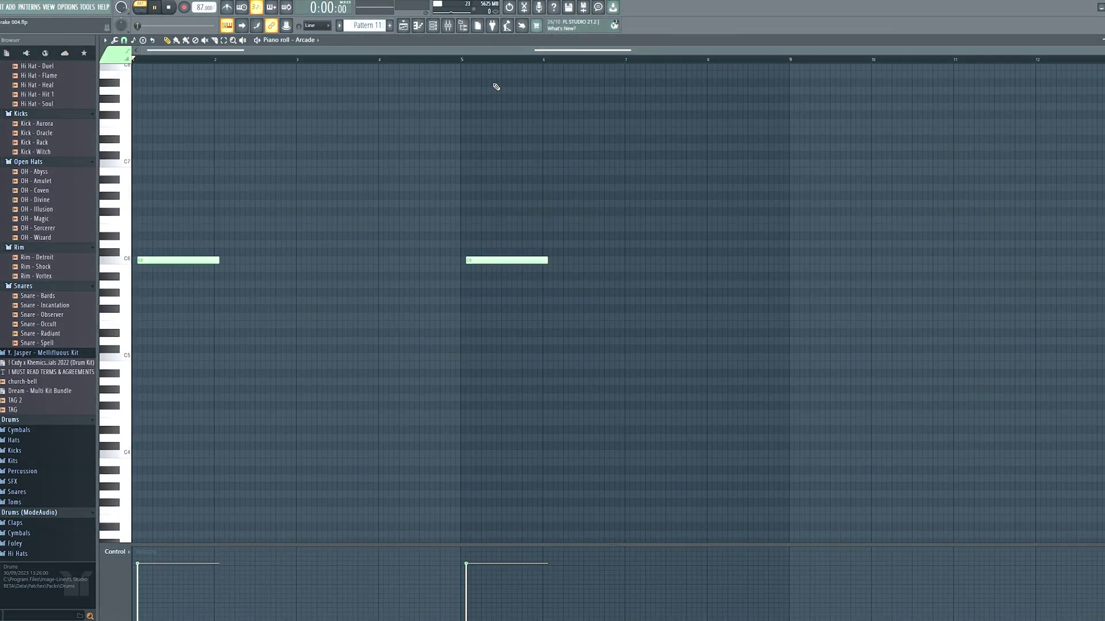
key("space")
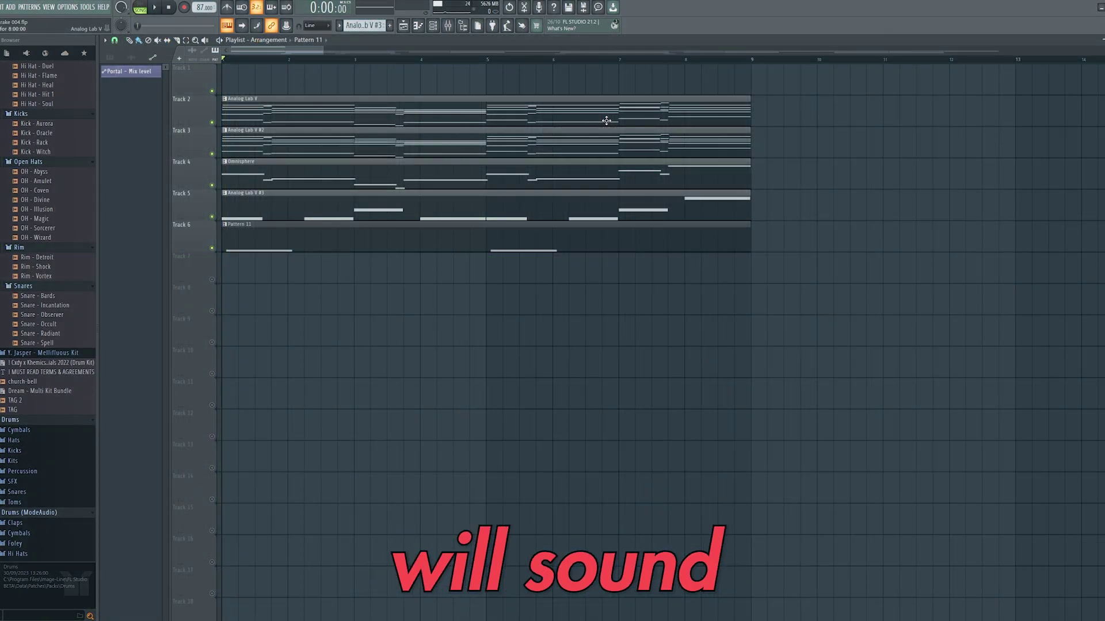
key("space")
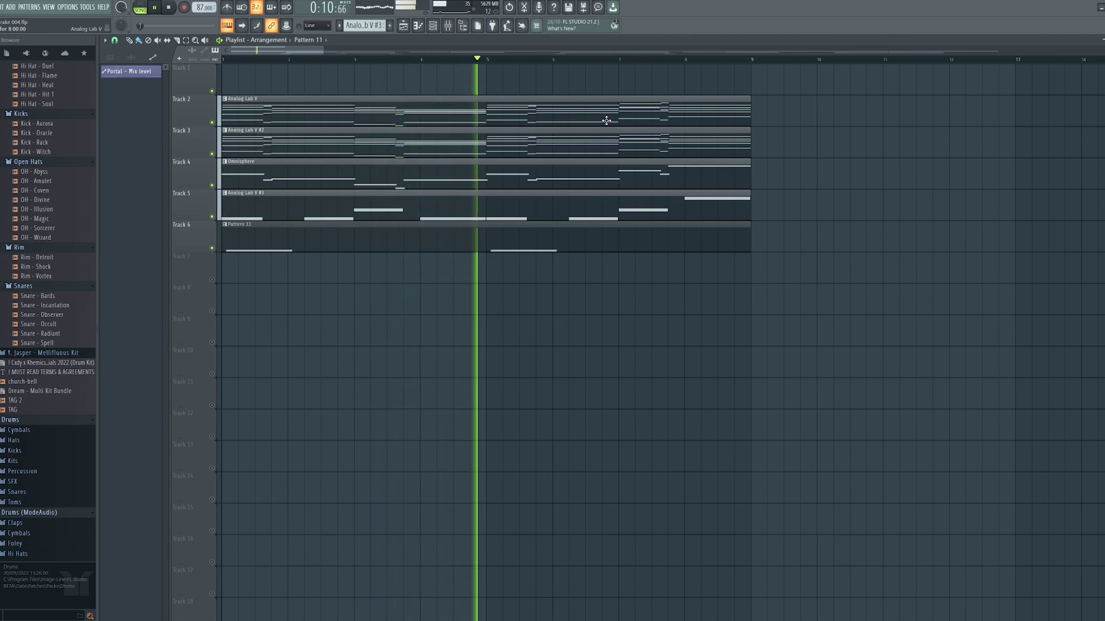
key("space")
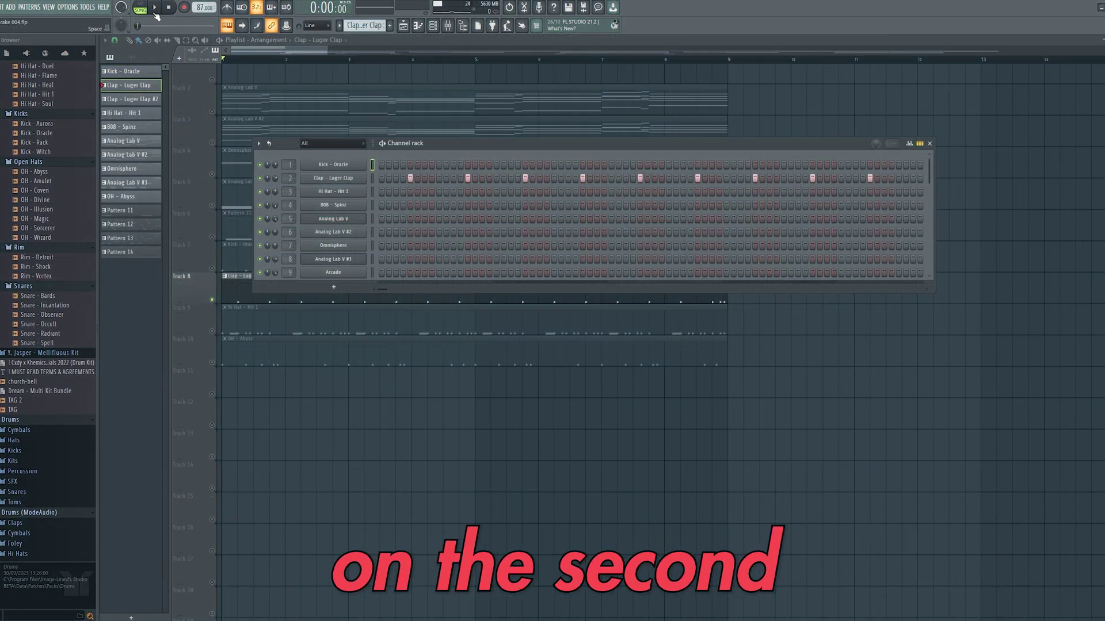
In pattern mode, preview the Luger Clap and OH - Abyss drum patterns
left_click(144, 8)
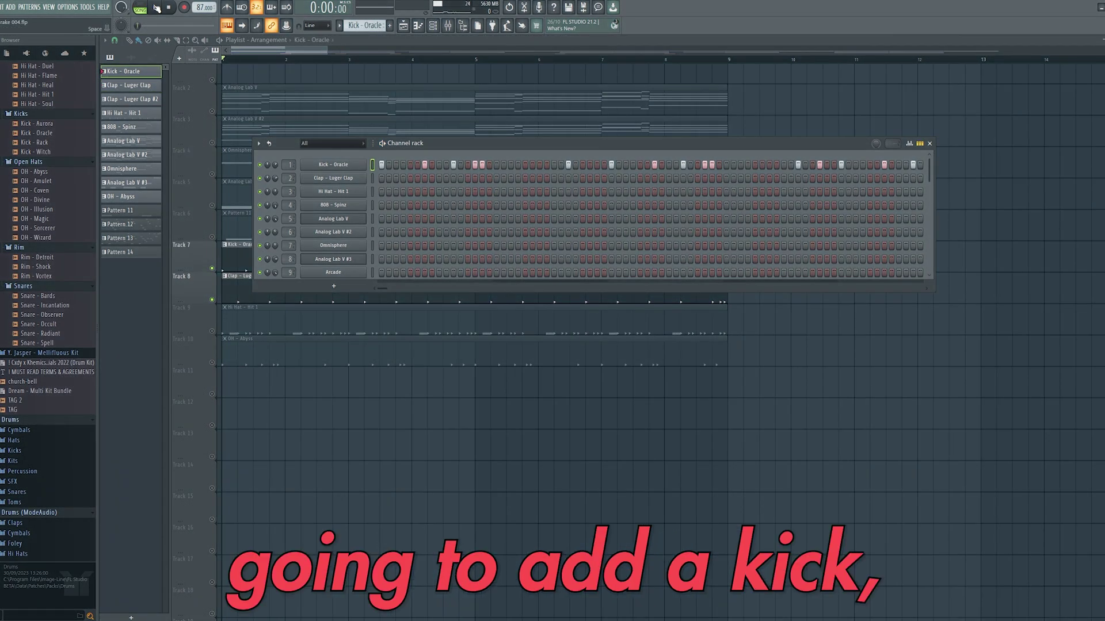
left_click(156, 8)
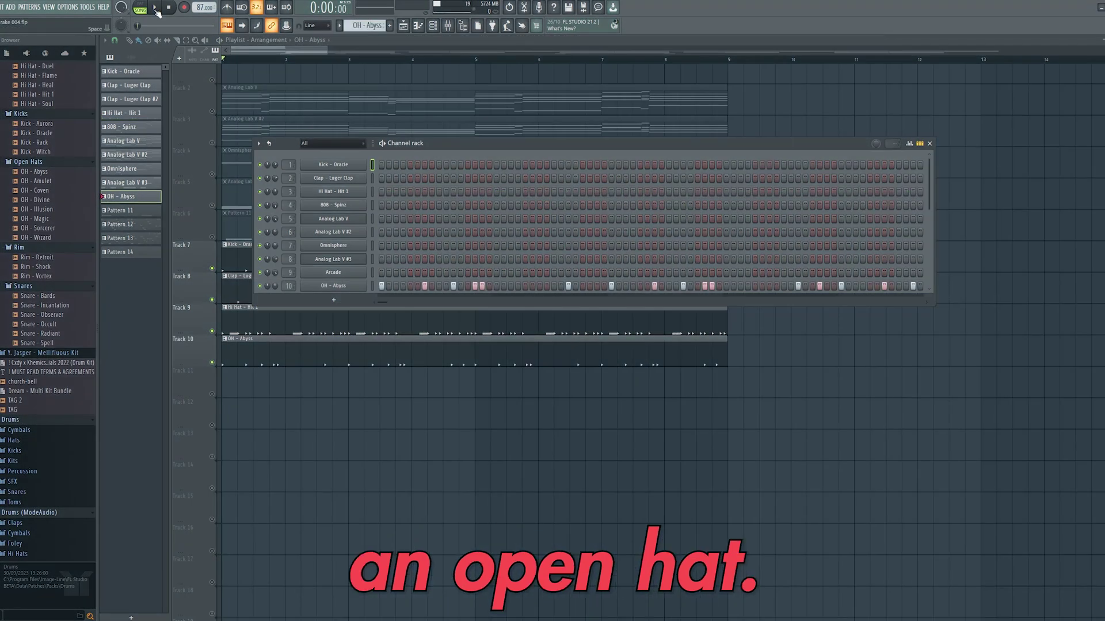
left_click(154, 8)
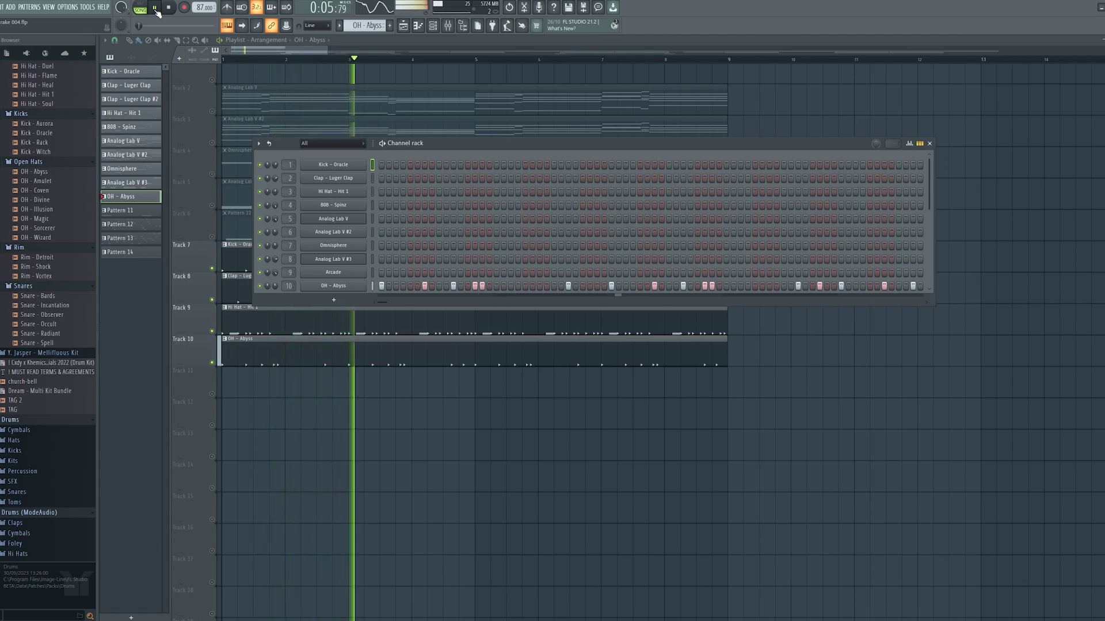
left_click(154, 8)
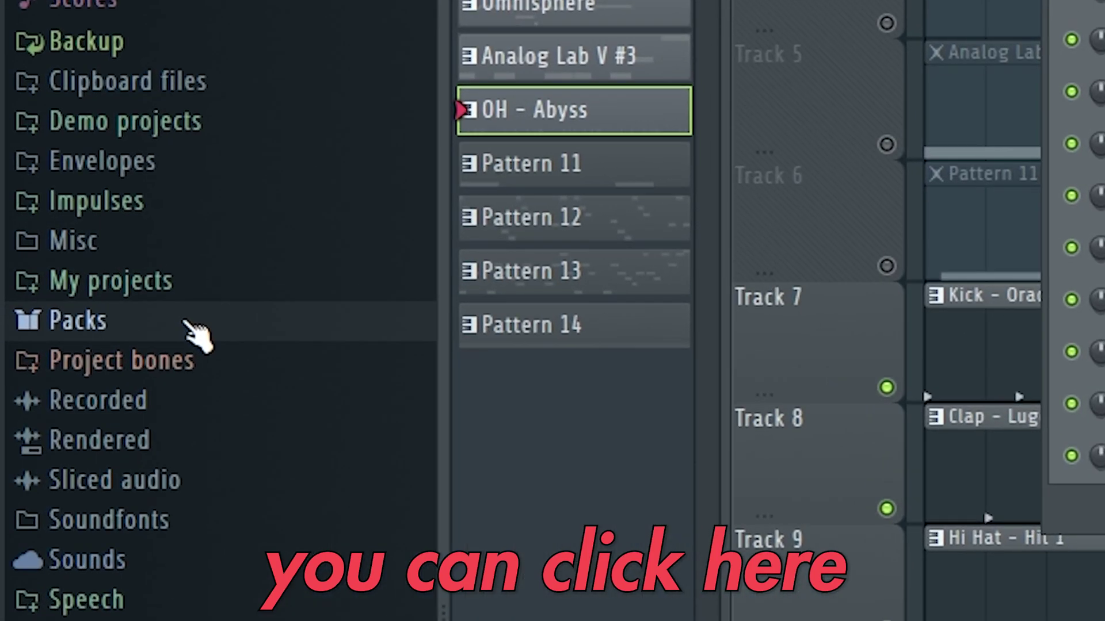
Load an 808 sample from Packs as a new channel and audition its root-note bassline
left_click(31, 252)
left_click_drag(57, 375, 474, 188)
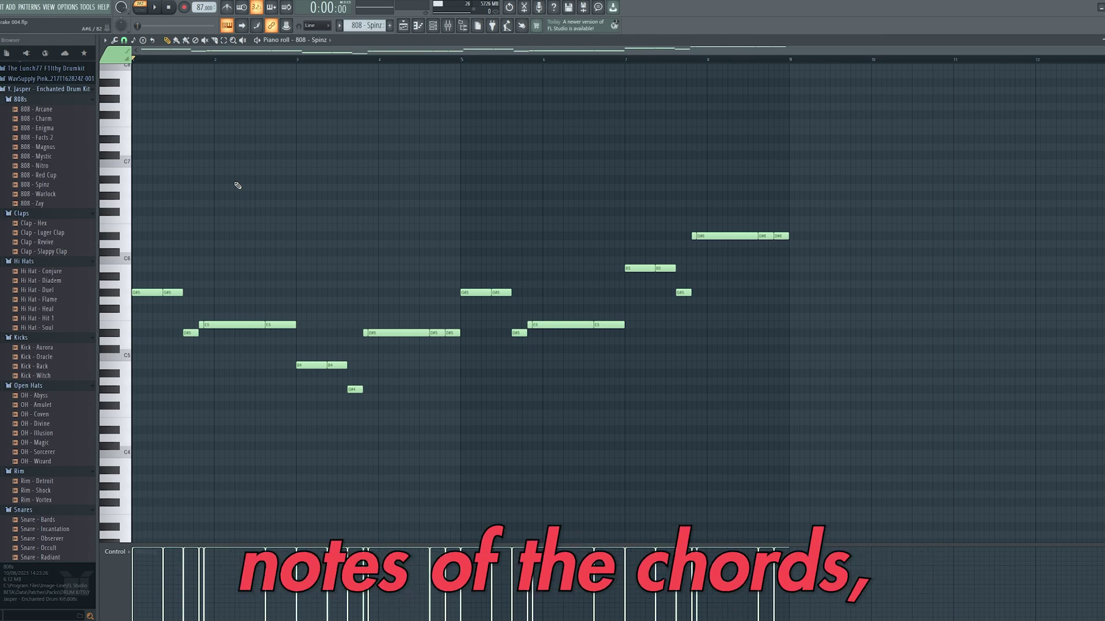
left_click(154, 7)
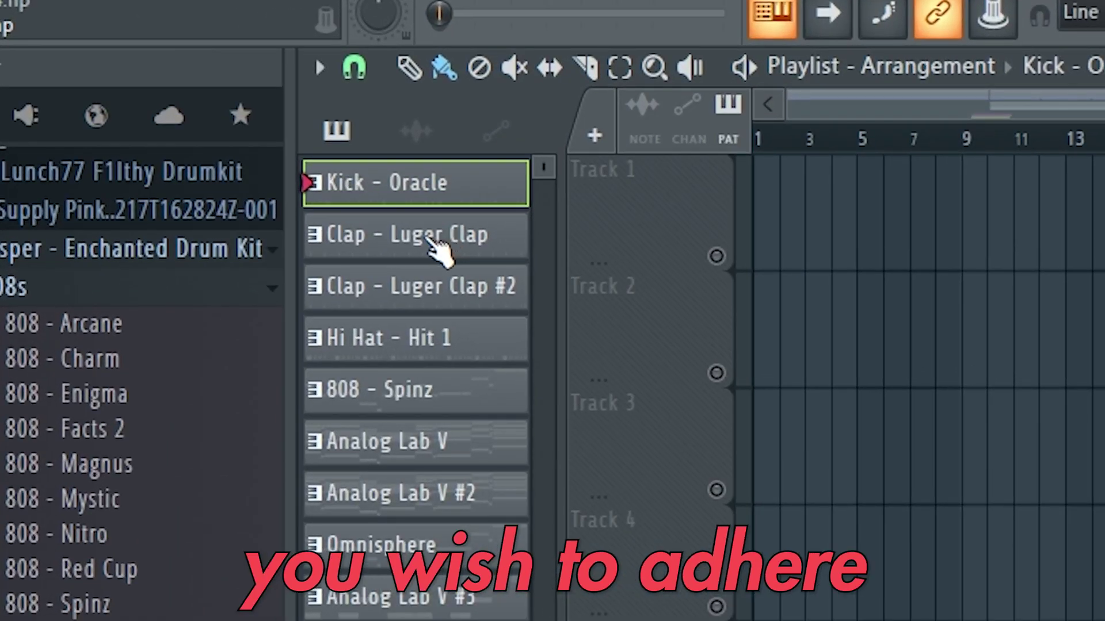
Place the Luger Clap pattern on Track 3, then delete that clap clip
left_click_drag(438, 250, 1104, 481)
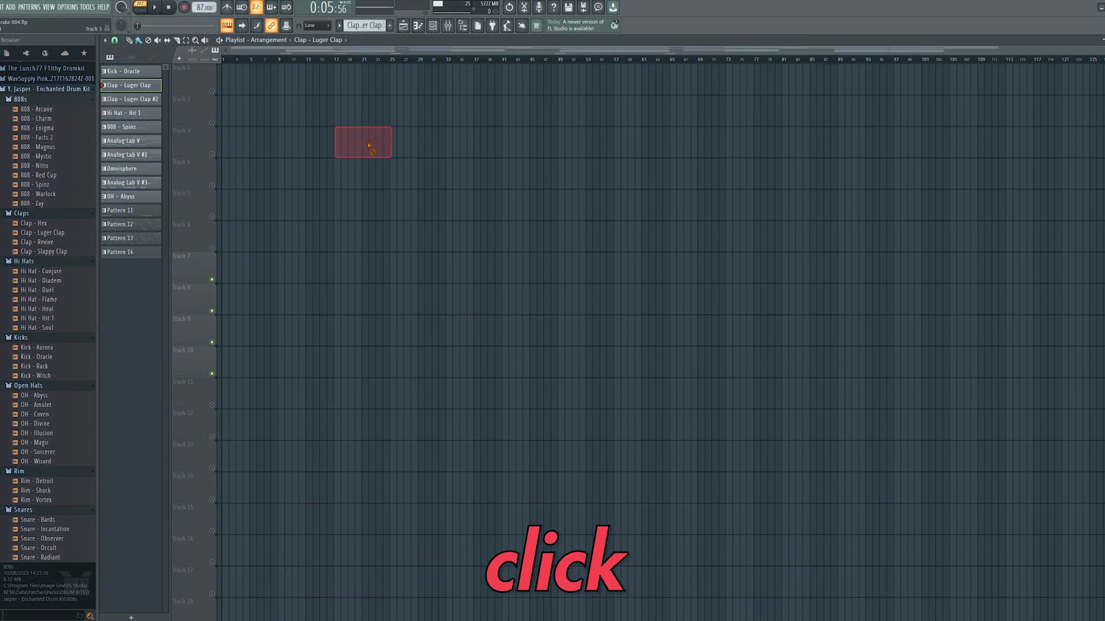
right_click(369, 144)
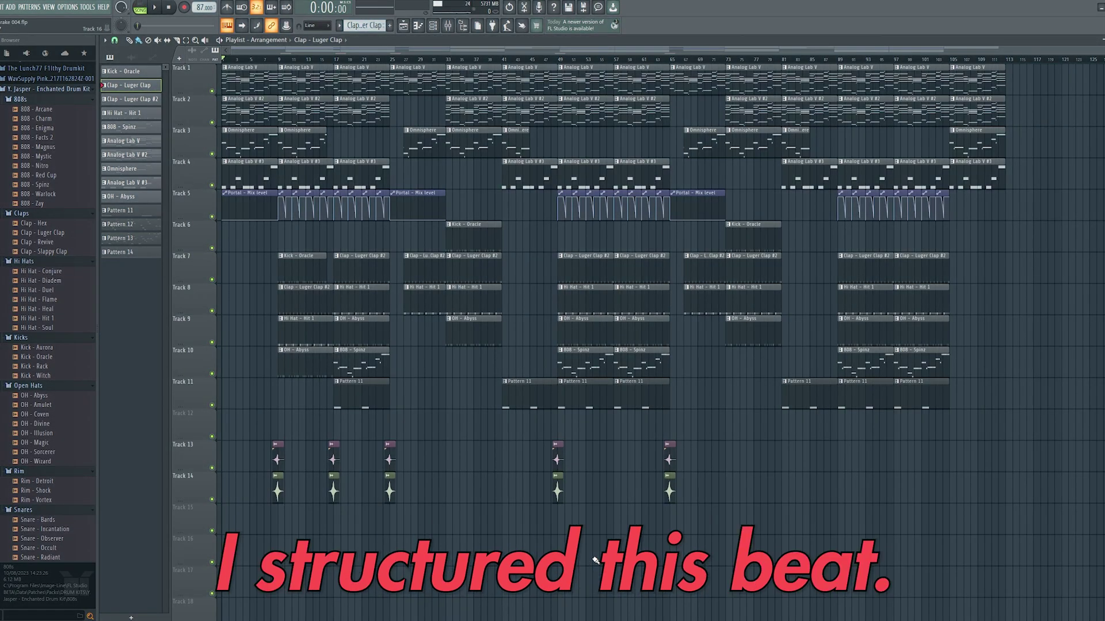